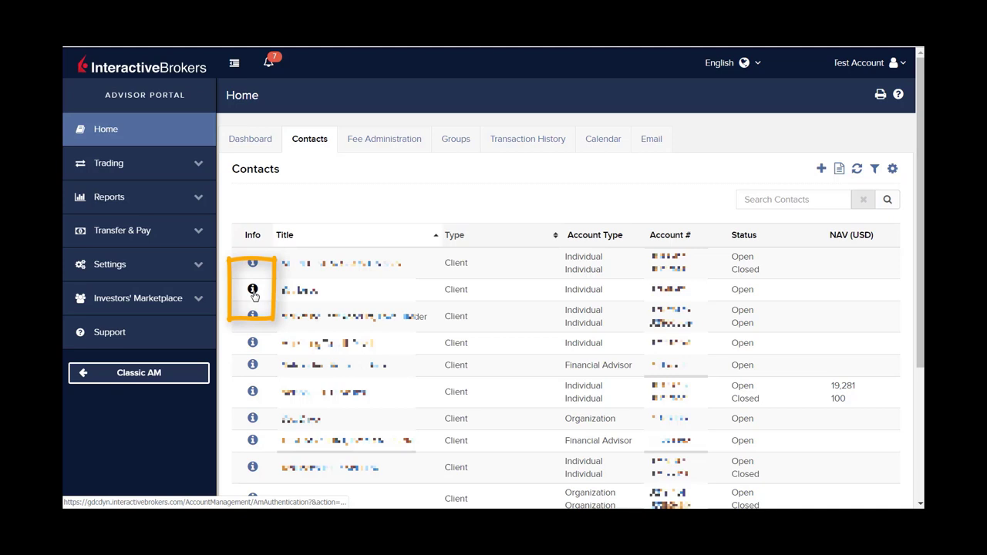
# Open the second client contact's details and save the client's full name as the account alias
pyautogui.click(253, 290)
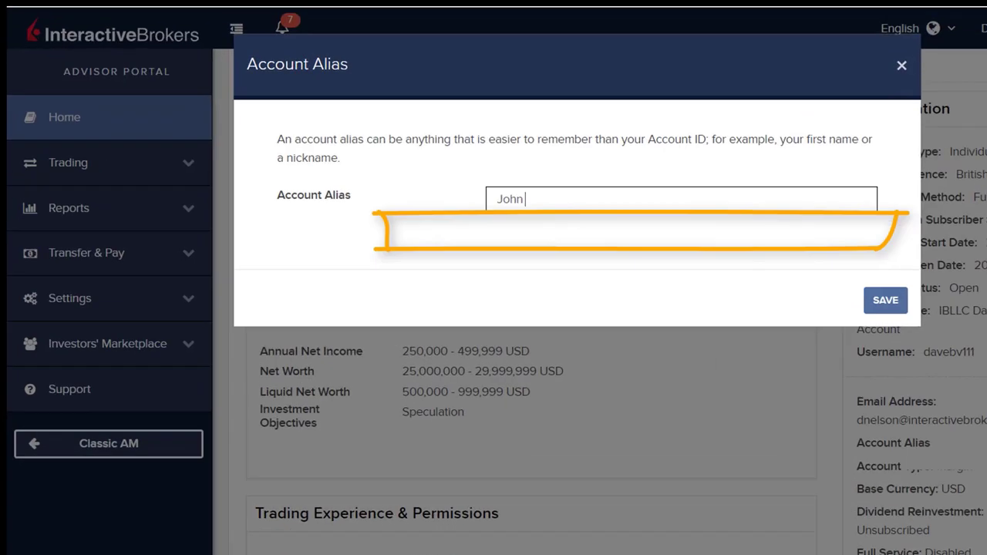
pyautogui.write('Smith')
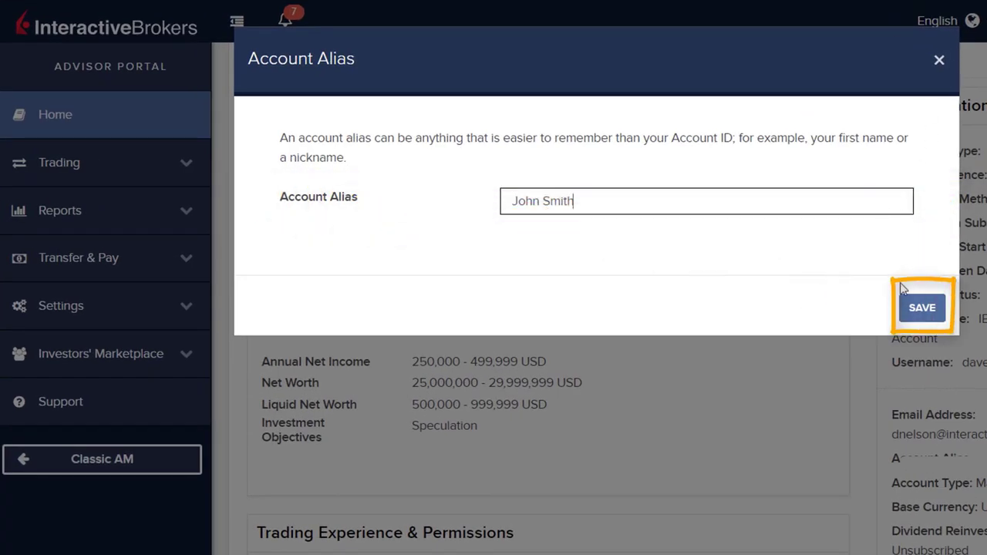
pyautogui.click(925, 310)
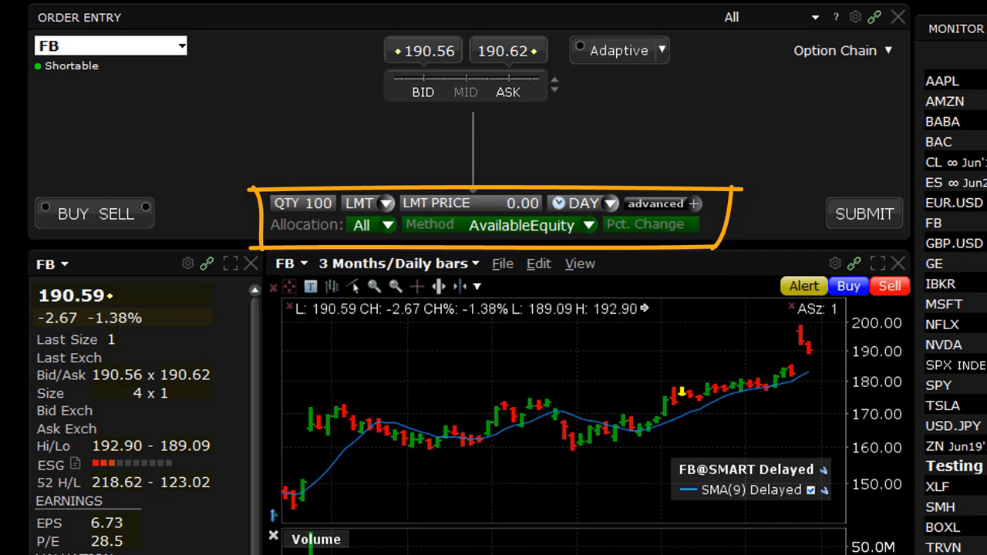
# Open the account group management page in Advisor Setup from the trading application's Global Configuration
pyautogui.click(387, 226)
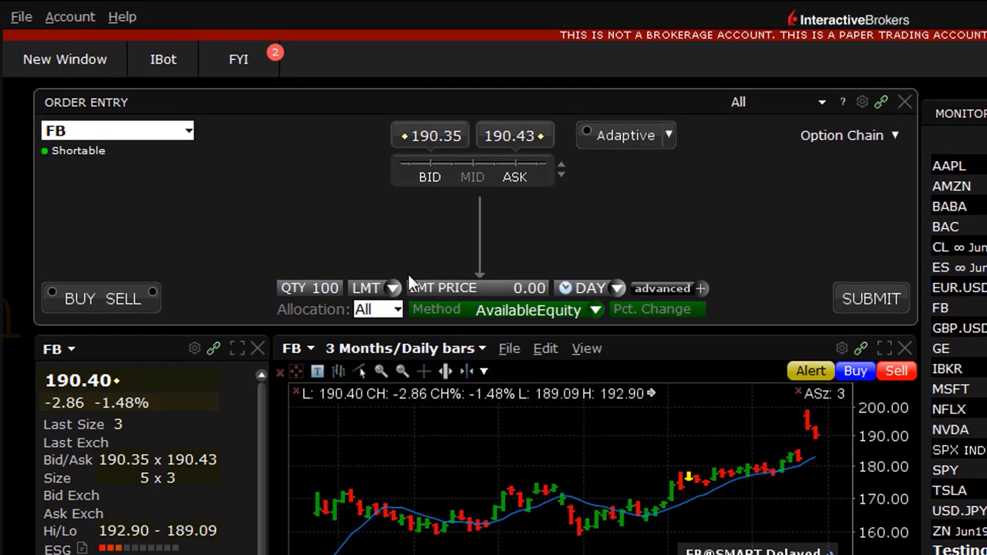
pyautogui.click(20, 15)
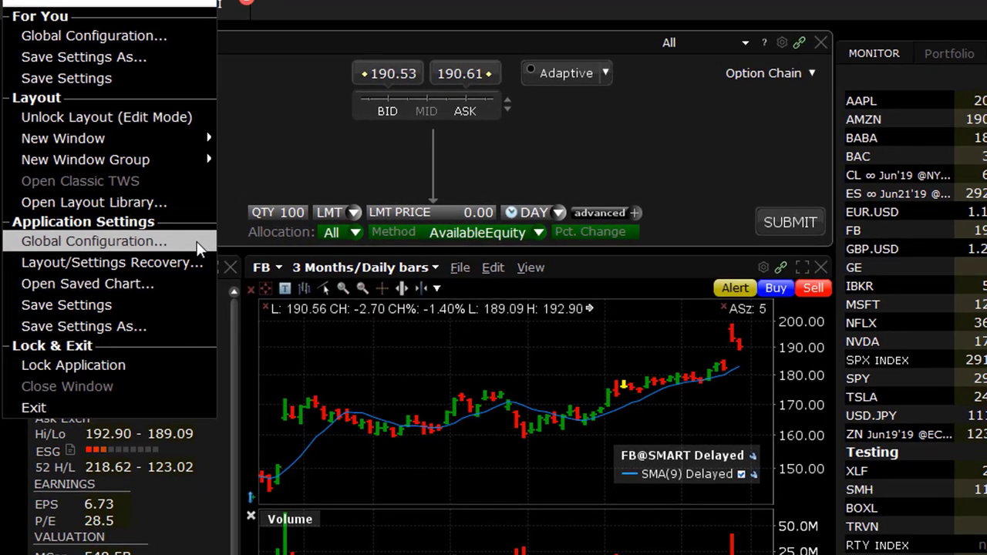
pyautogui.click(222, 324)
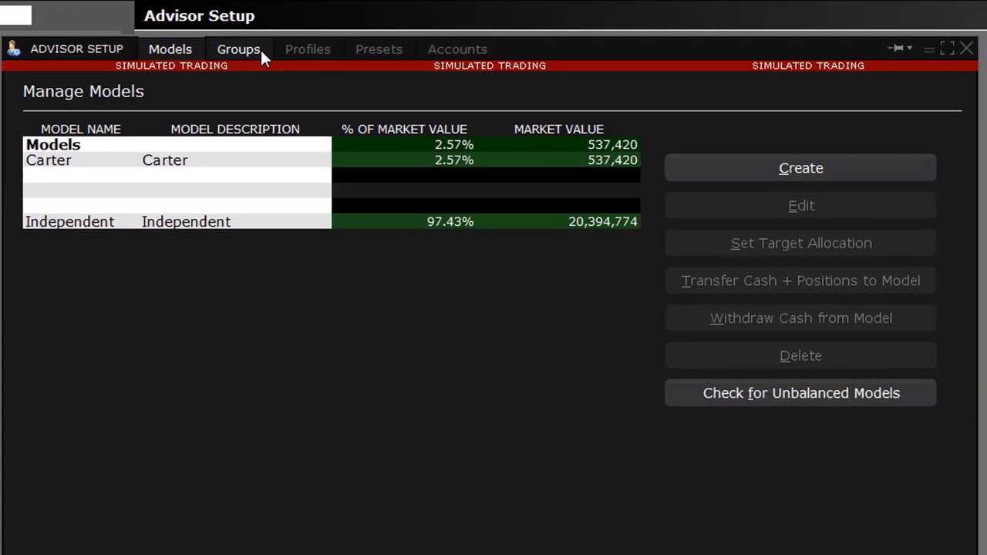
pyautogui.click(477, 67)
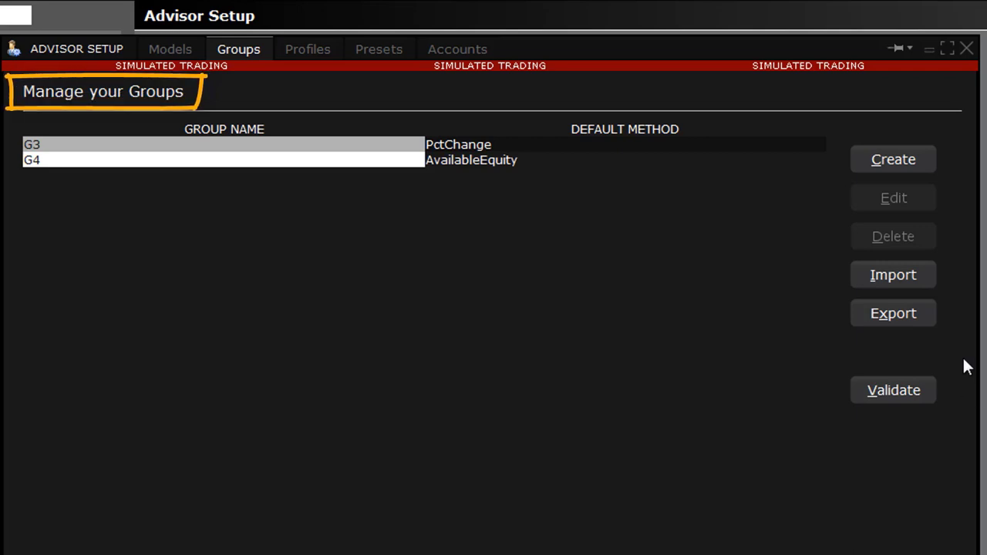
# Start a new account group named kipling and include the first, third and fifth available accounts
pyautogui.click(931, 162)
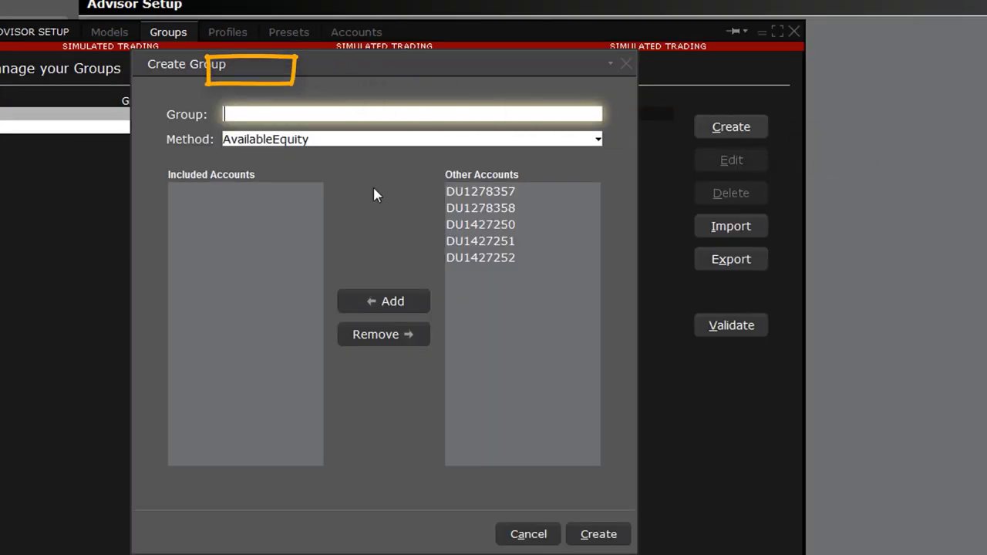
pyautogui.write('kipling')
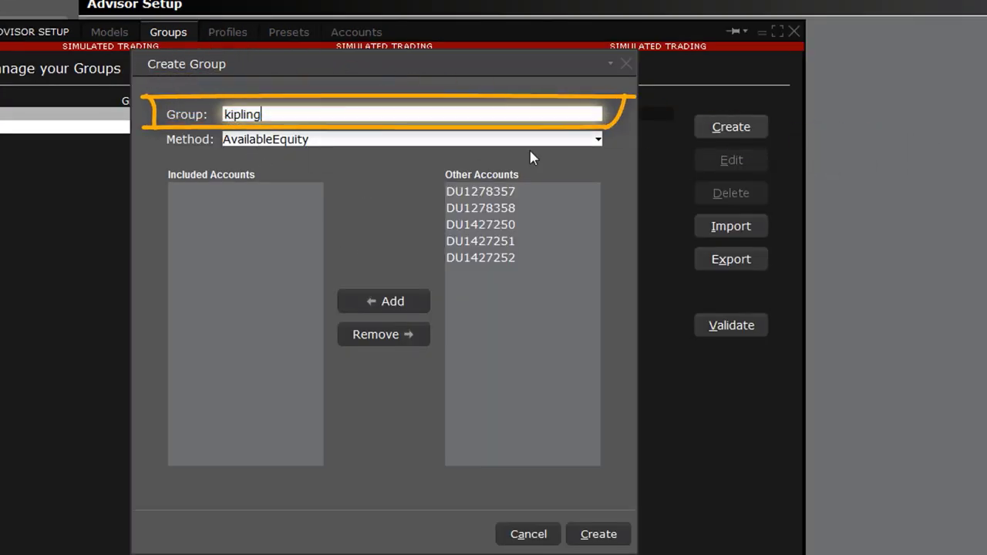
pyautogui.click(511, 193)
pyautogui.keyDown('ctrl'); pyautogui.click(508, 222); pyautogui.keyUp('ctrl')
pyautogui.keyDown('ctrl'); pyautogui.click(484, 258); pyautogui.keyUp('ctrl')
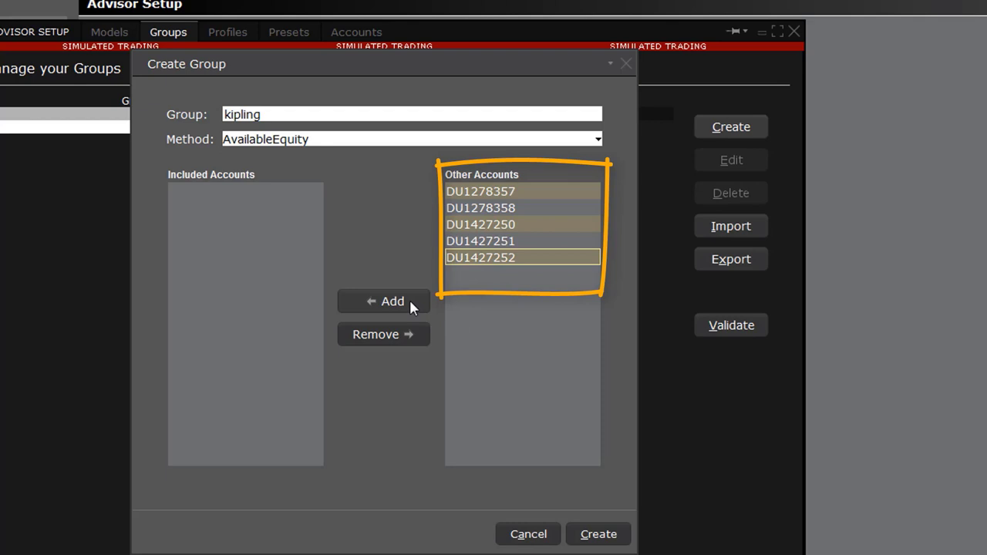
pyautogui.click(409, 301)
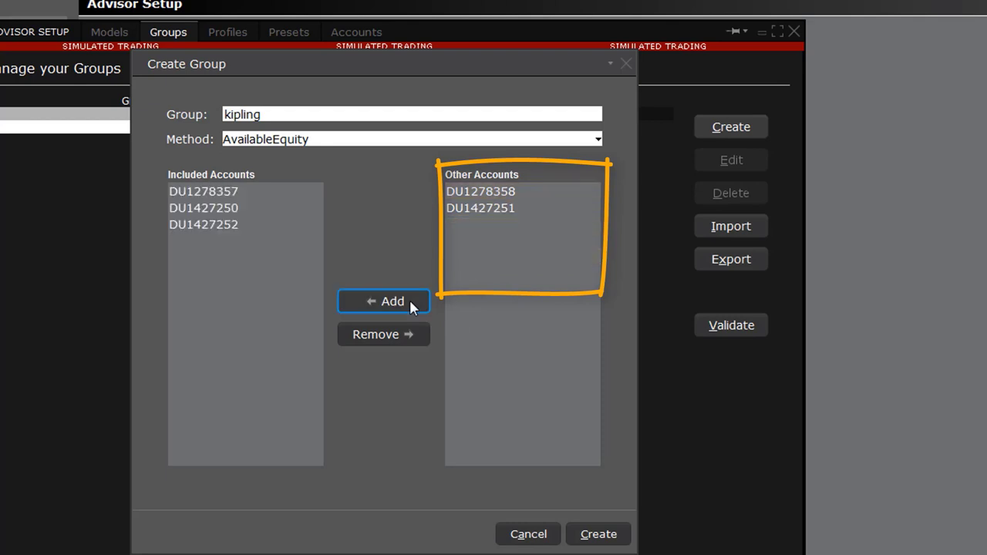
# Create the kipling group with AvailableEquity as its default method and close Advisor Setup
pyautogui.click(598, 138)
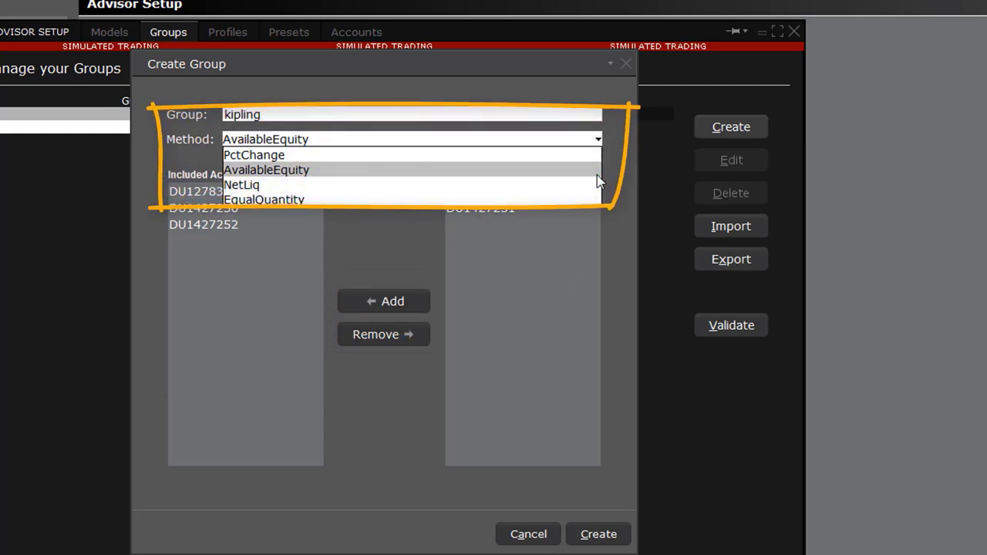
pyautogui.click(597, 176)
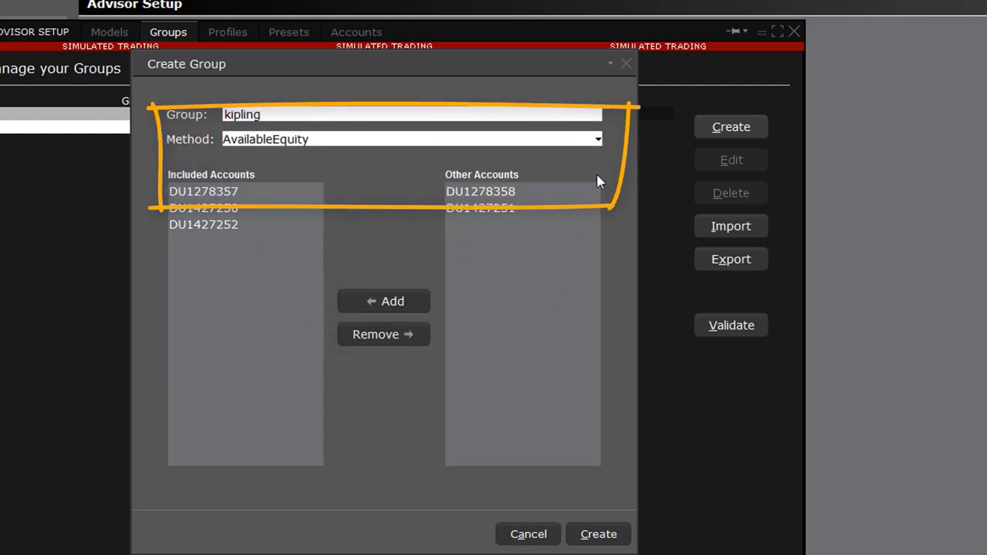
pyautogui.click(594, 535)
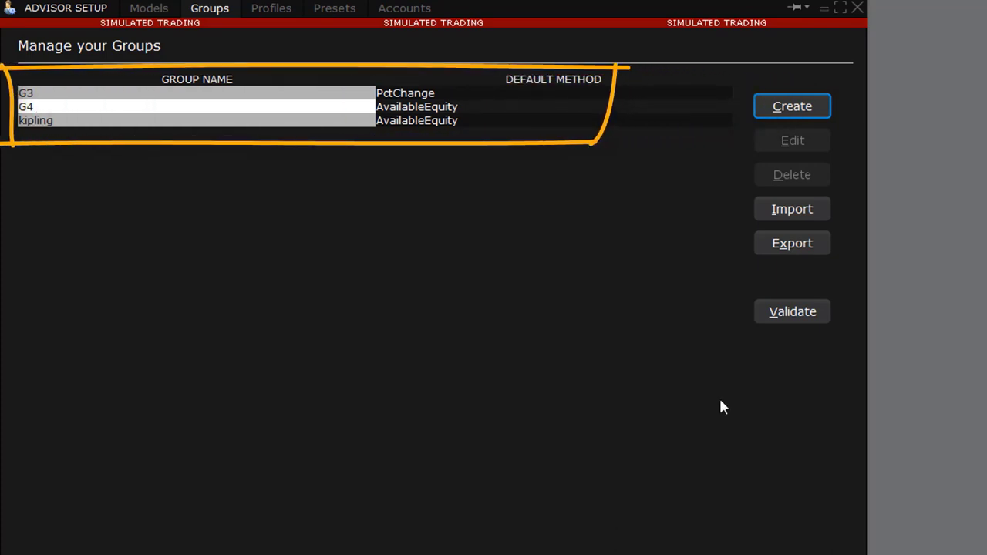
pyautogui.click(860, 10)
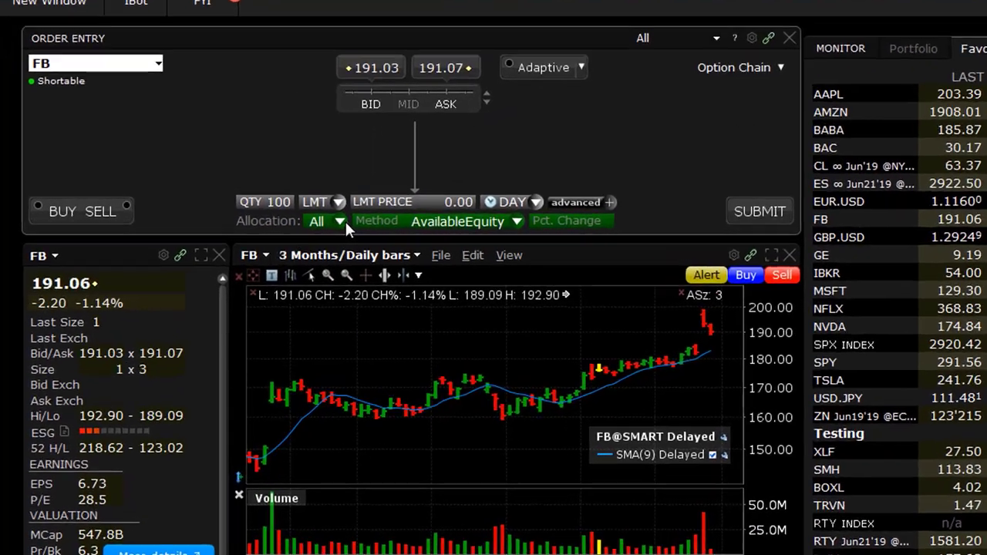
# Review the allocation targets and allocation methods available for the FB order
pyautogui.click(279, 223)
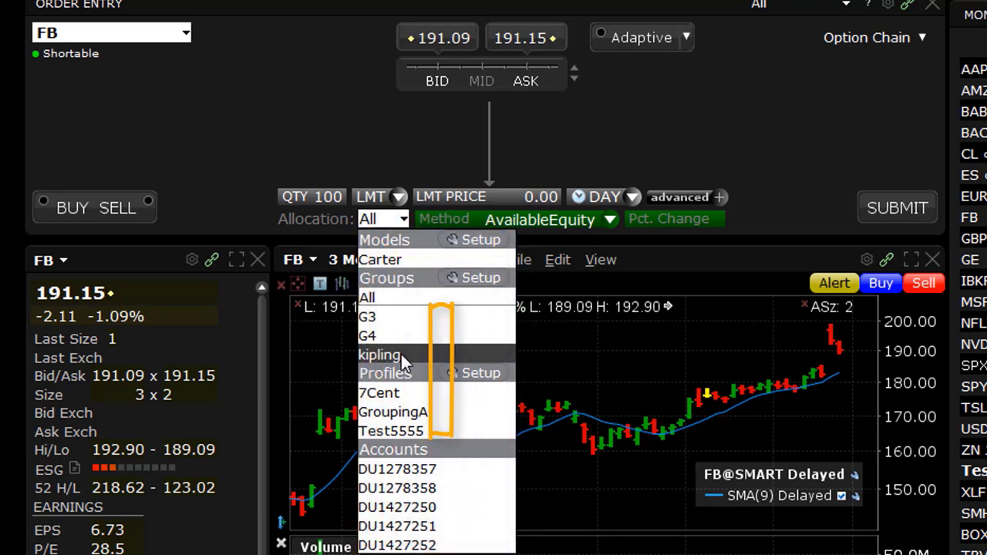
pyautogui.click(781, 162)
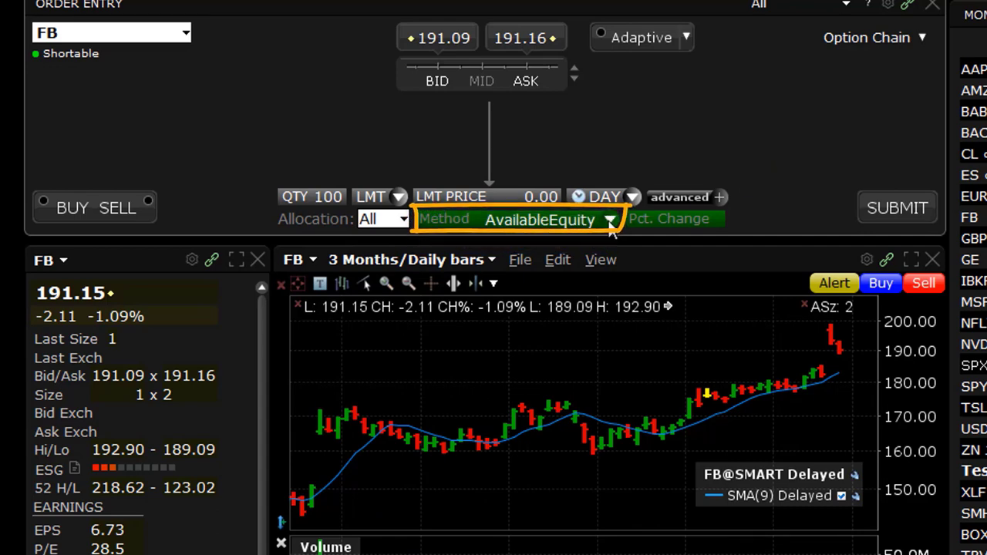
pyautogui.click(610, 222)
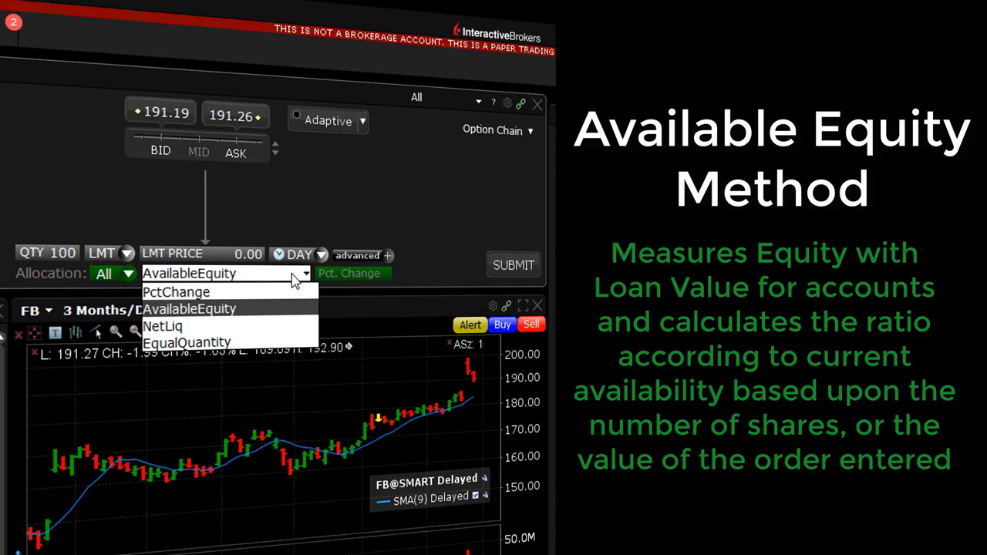
pyautogui.click(302, 276)
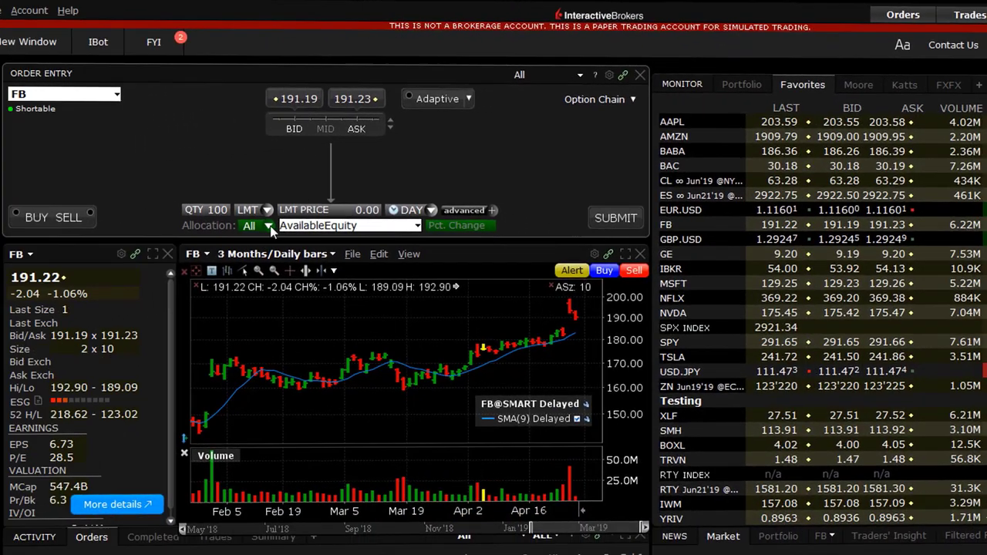
pyautogui.click(125, 273)
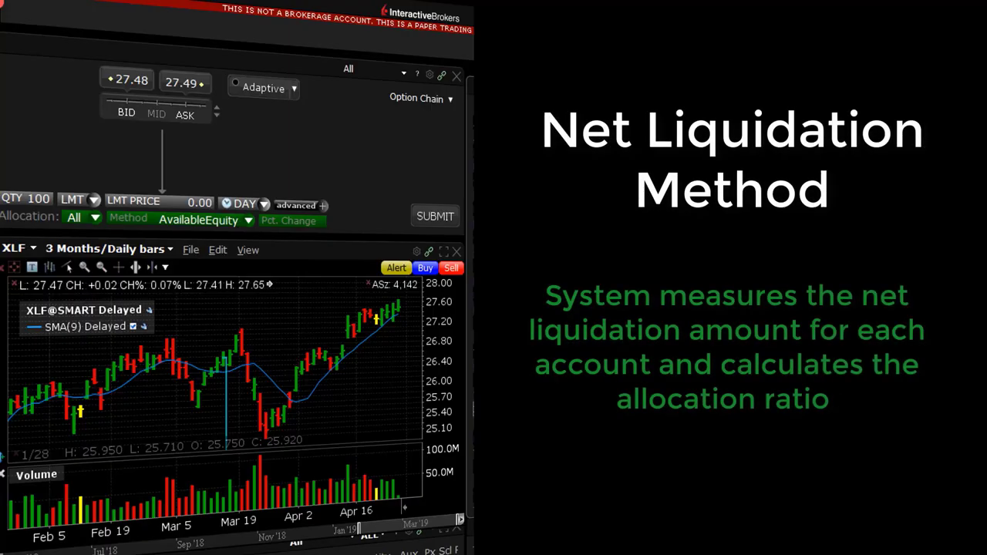
# Set the XLF buy order to 400 shares, allocated to group G4 with the EqualQuantity method
pyautogui.click(31, 199)
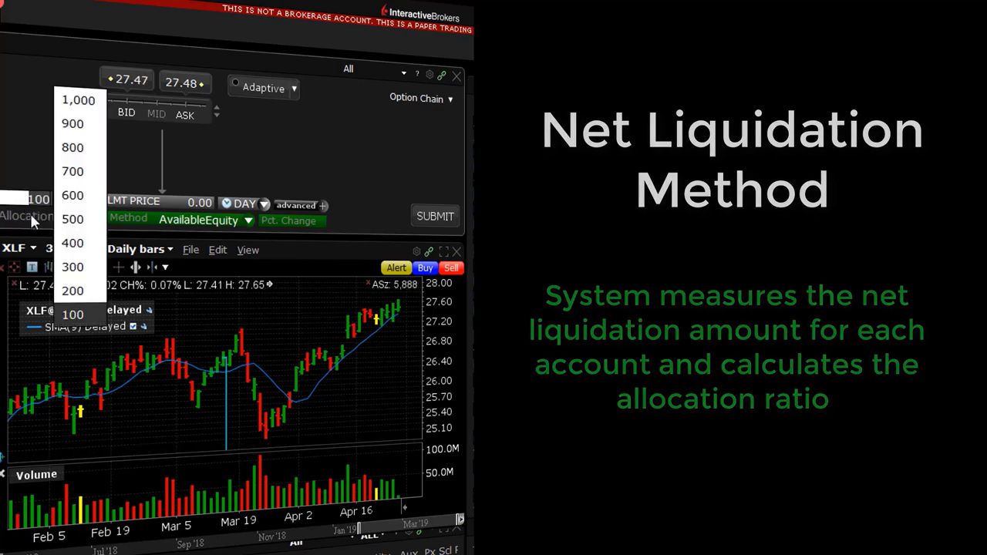
pyautogui.click(73, 242)
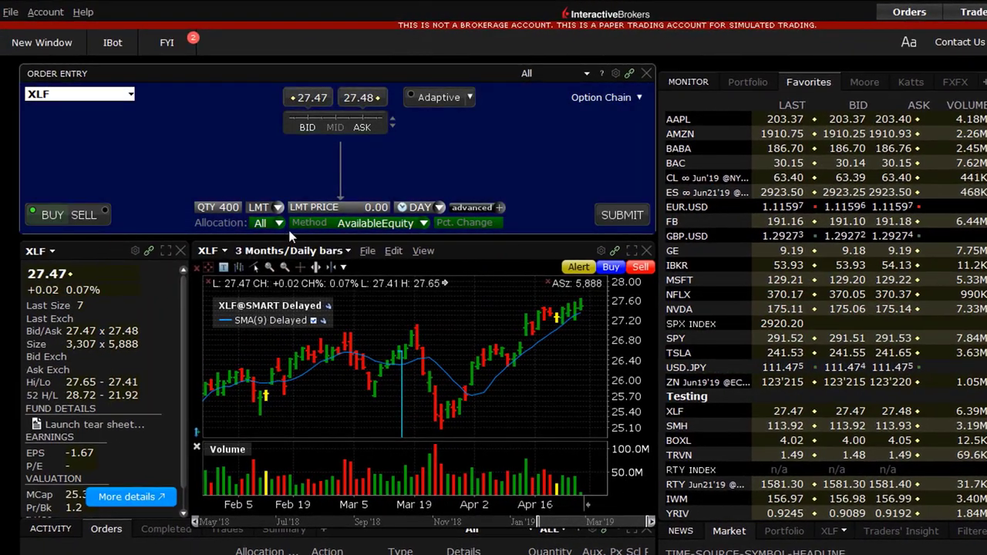
pyautogui.click(278, 223)
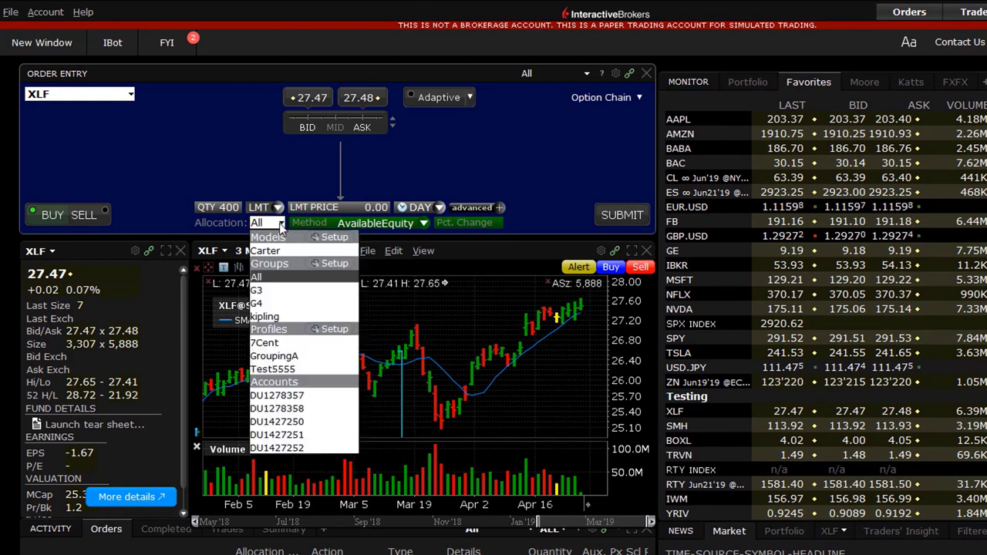
pyautogui.click(278, 304)
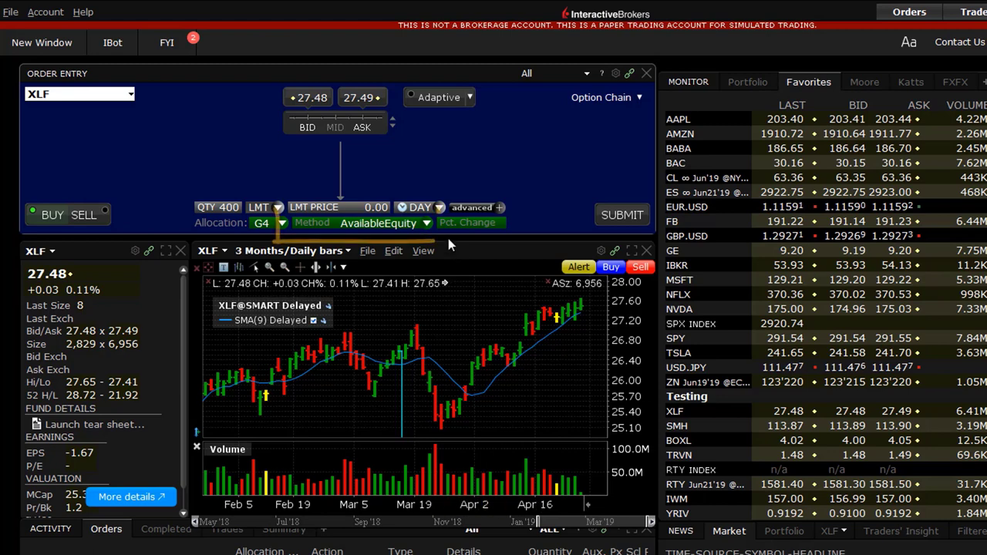
pyautogui.click(427, 224)
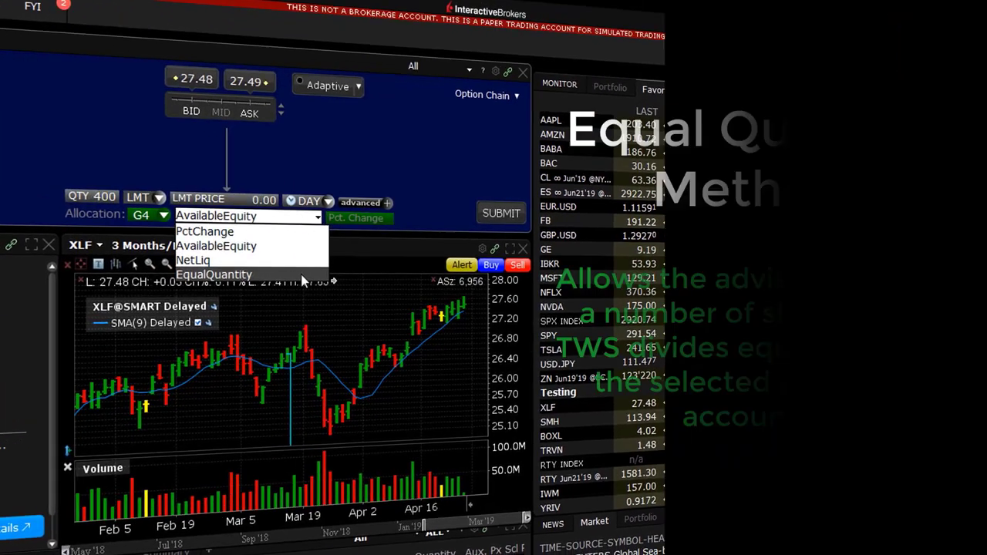
pyautogui.click(417, 276)
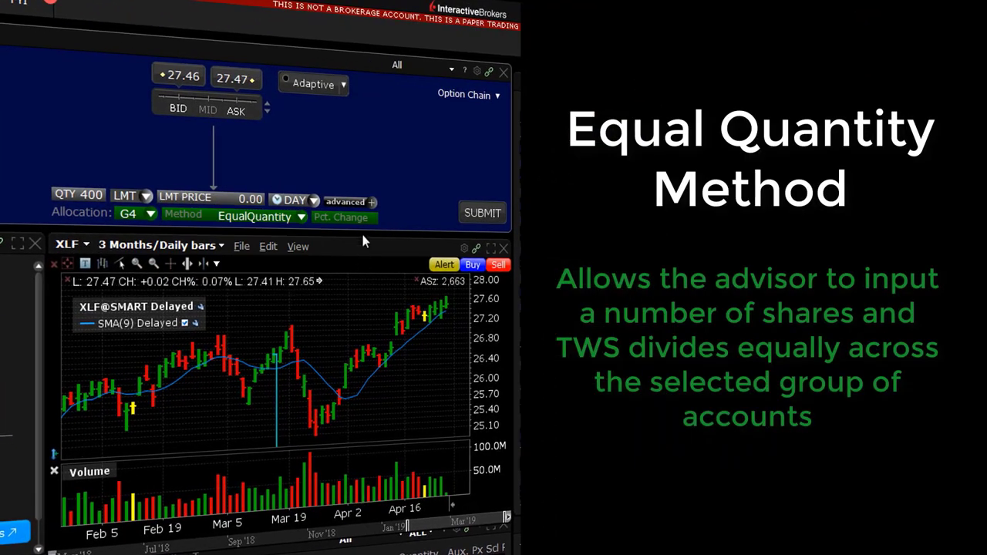
# Make the XLF order a market order and check its margin impact in the order preview
pyautogui.click(372, 201)
pyautogui.click(297, 71)
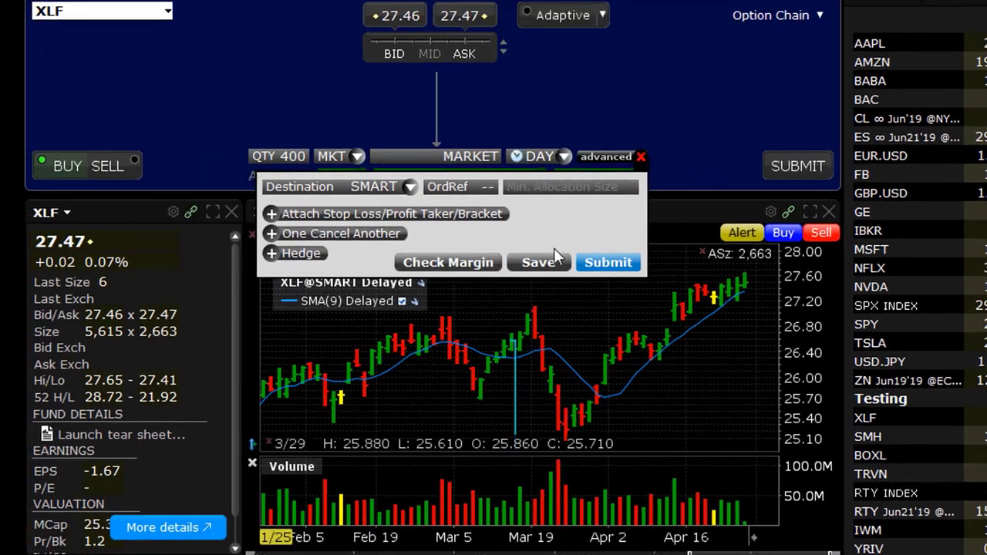
pyautogui.click(484, 263)
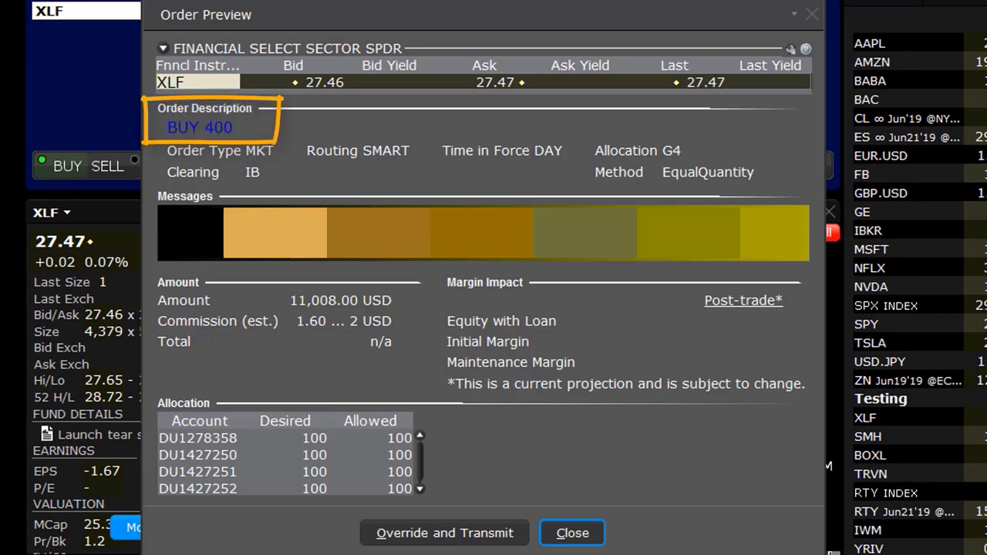
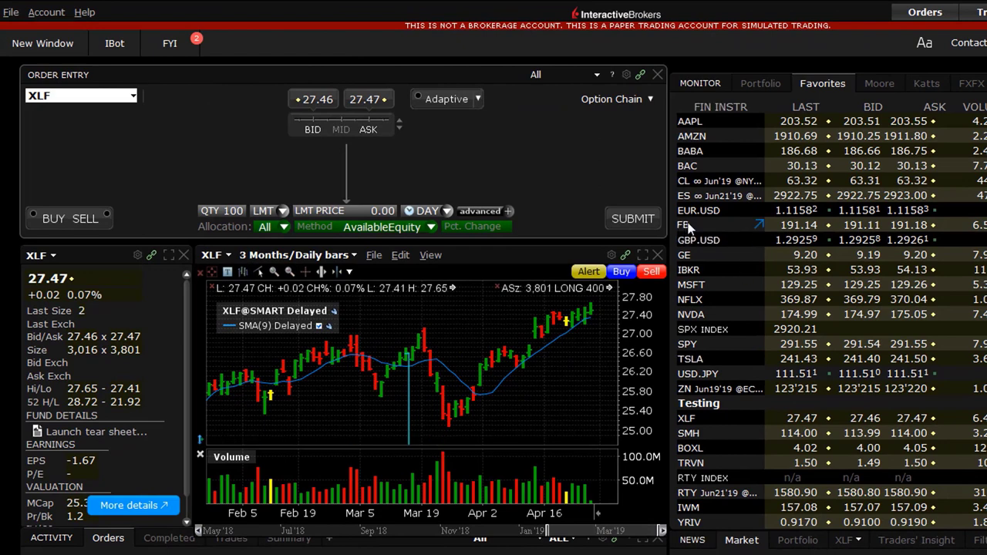
# Load FB into order entry and set up a buy order allocated to group G3
pyautogui.click(694, 223)
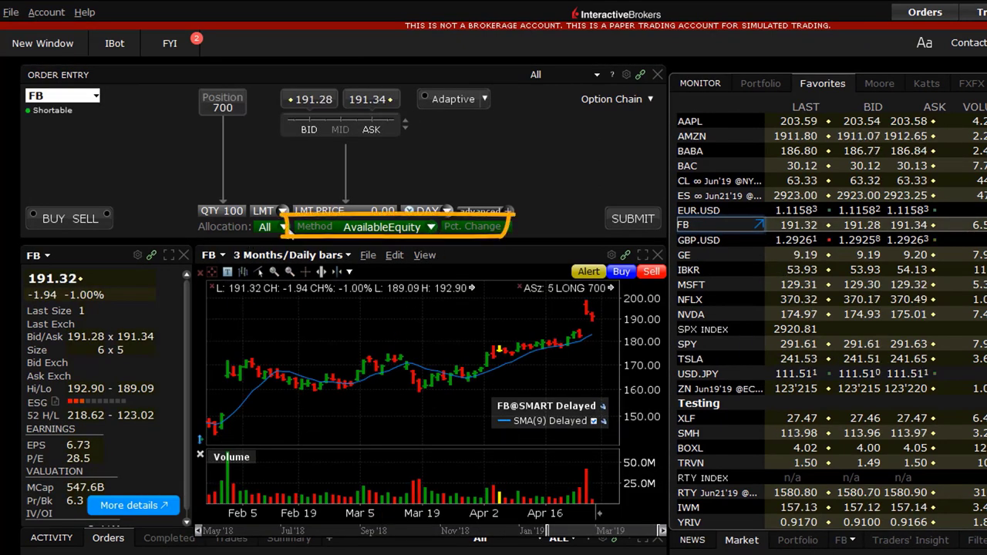
pyautogui.click(279, 227)
pyautogui.click(281, 296)
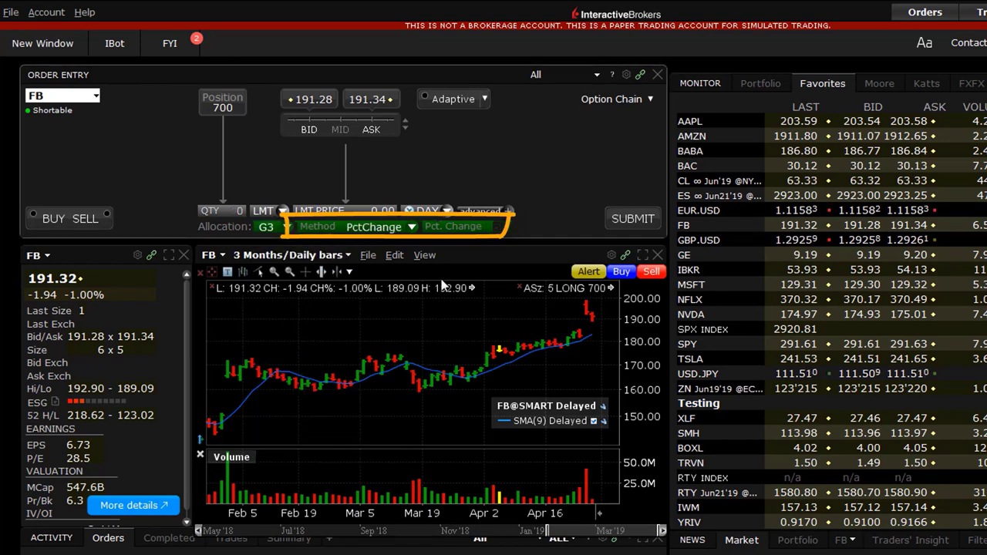
pyautogui.click(52, 219)
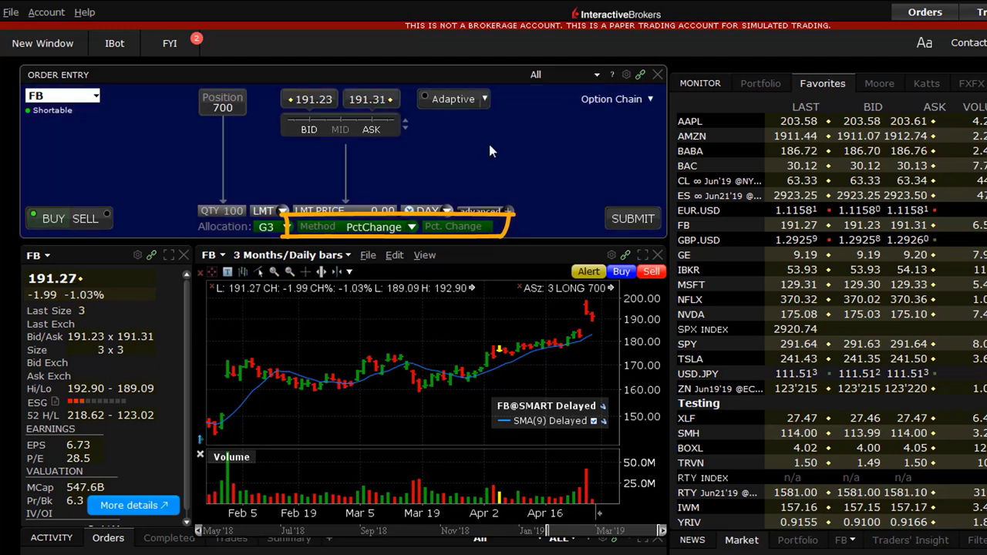
# Set the percentage change of the FB buy order to 50
pyautogui.click(466, 232)
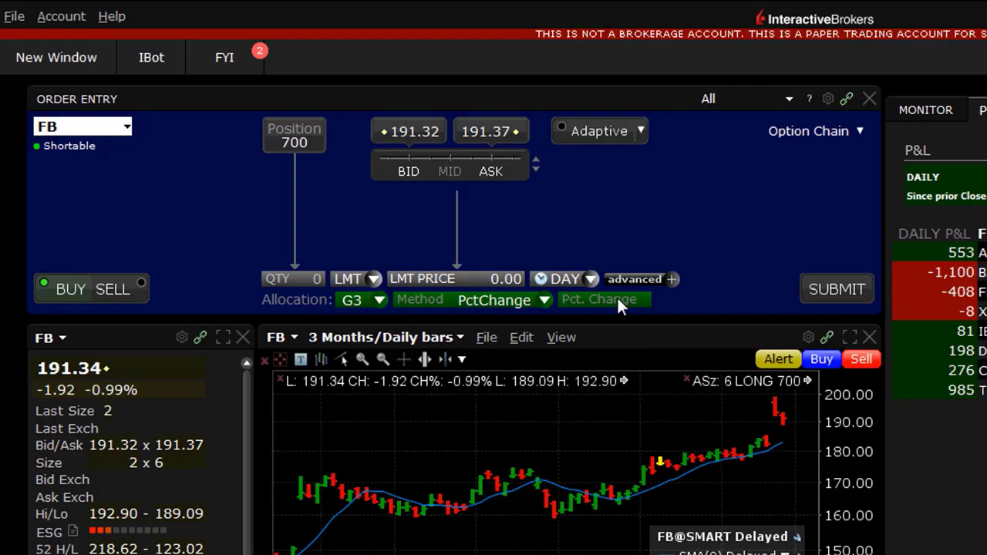
pyautogui.click(617, 300)
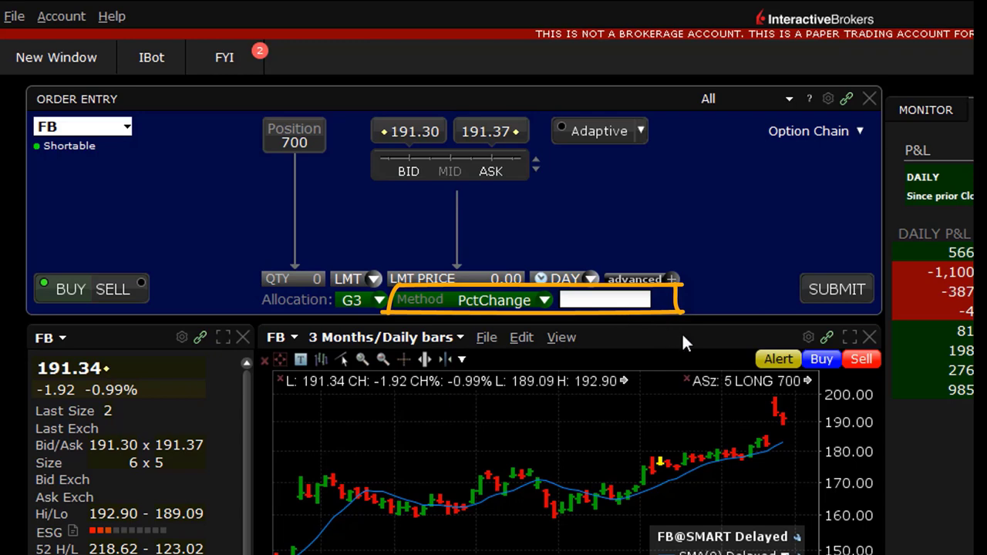
pyautogui.write('50')
pyautogui.press('Return')
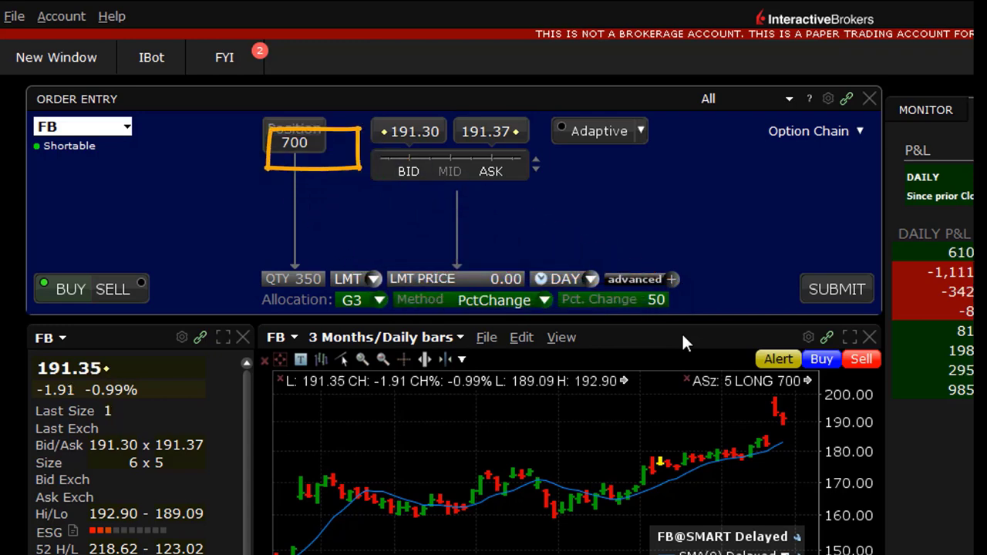
# Make the FB buy order for group G3 a market order and submit it
pyautogui.click(485, 276)
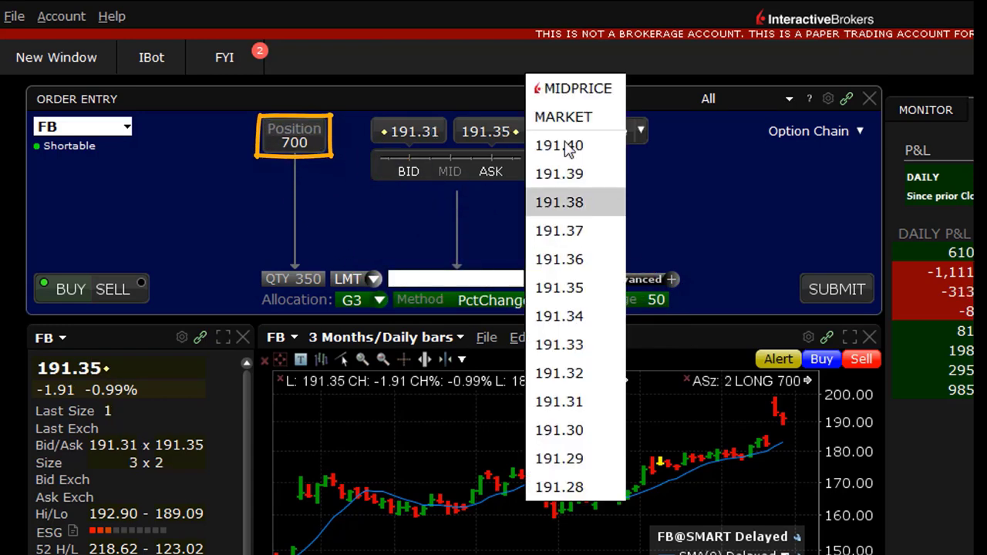
pyautogui.click(577, 113)
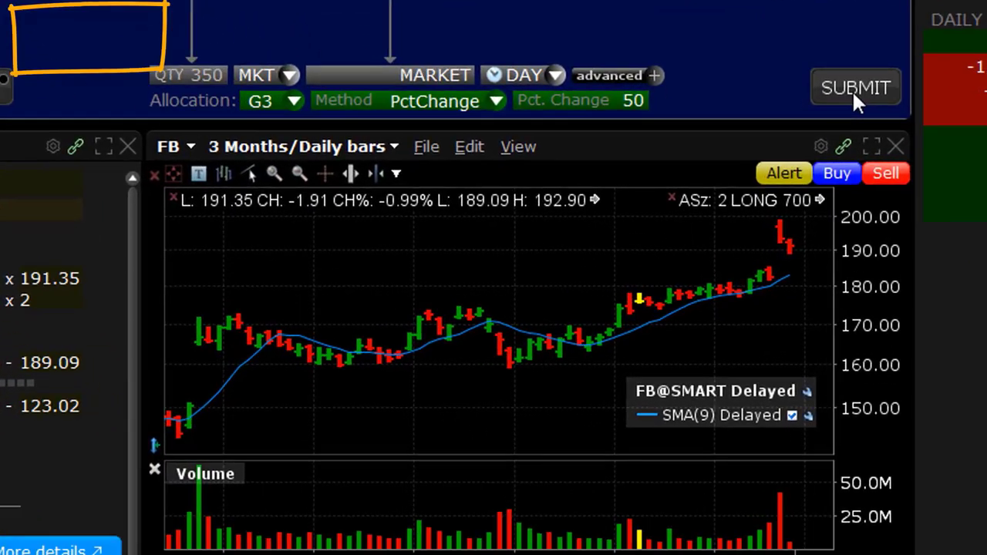
pyautogui.click(836, 290)
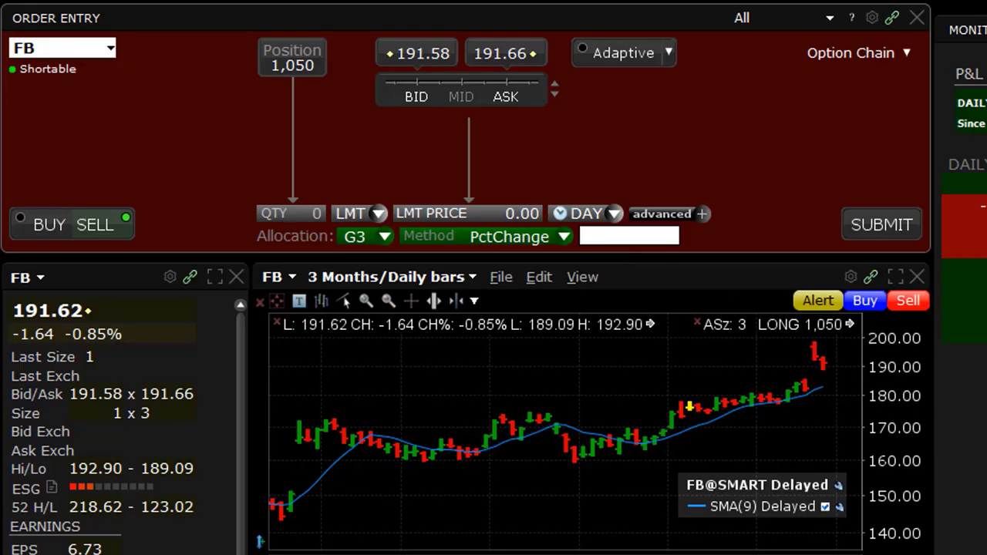
# Set up the FB sell order as a market order with a percentage change of -100 and review its order confirmation
pyautogui.write('-100')
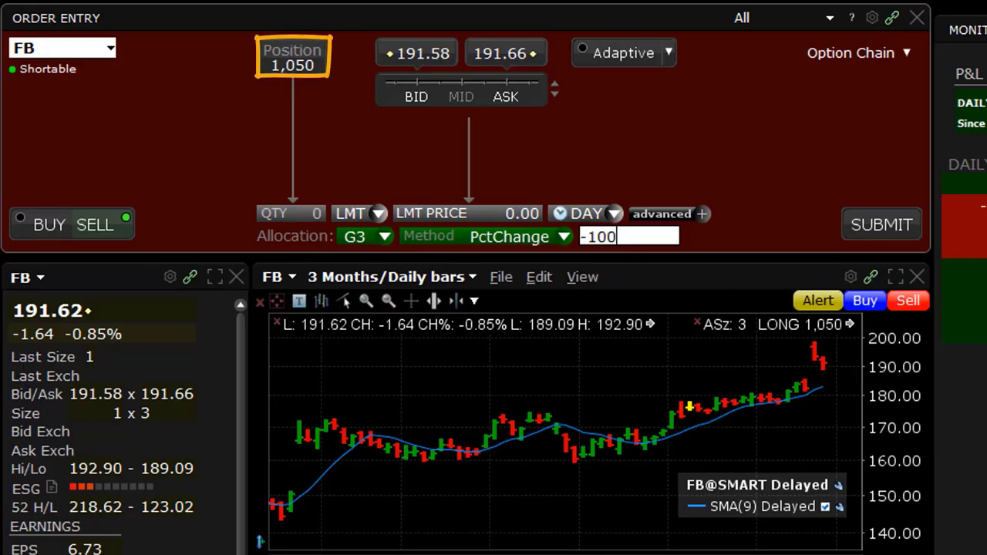
pyautogui.press('Return')
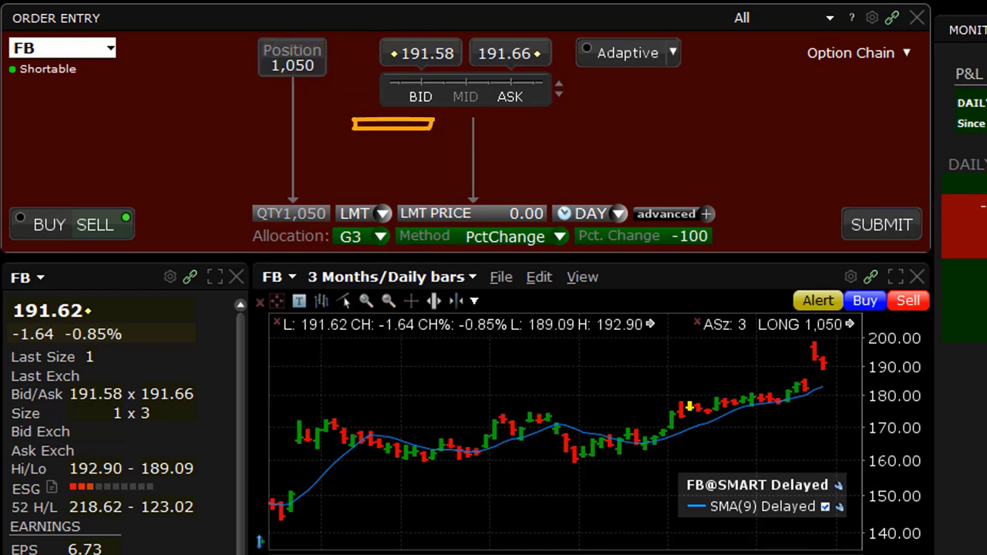
pyautogui.click(384, 214)
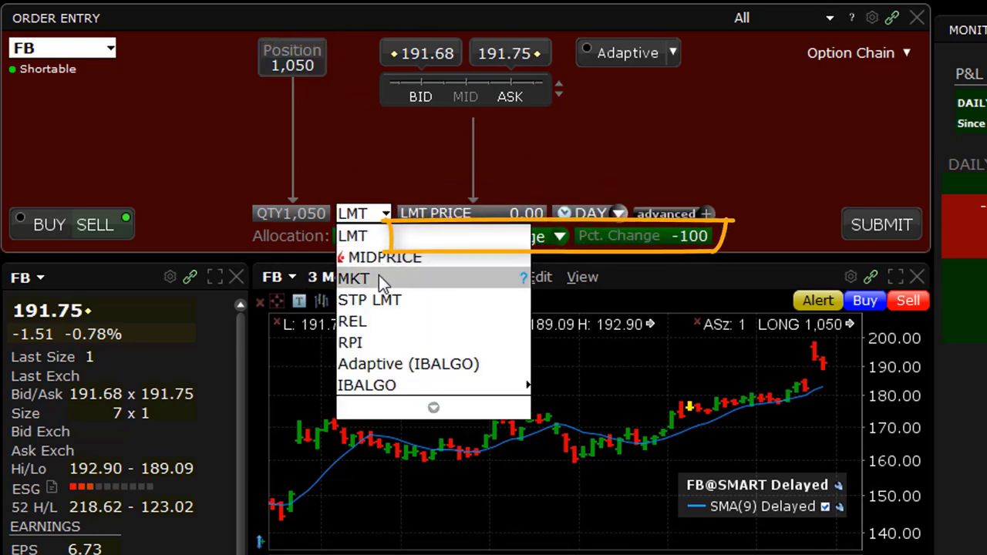
pyautogui.click(370, 279)
pyautogui.click(881, 224)
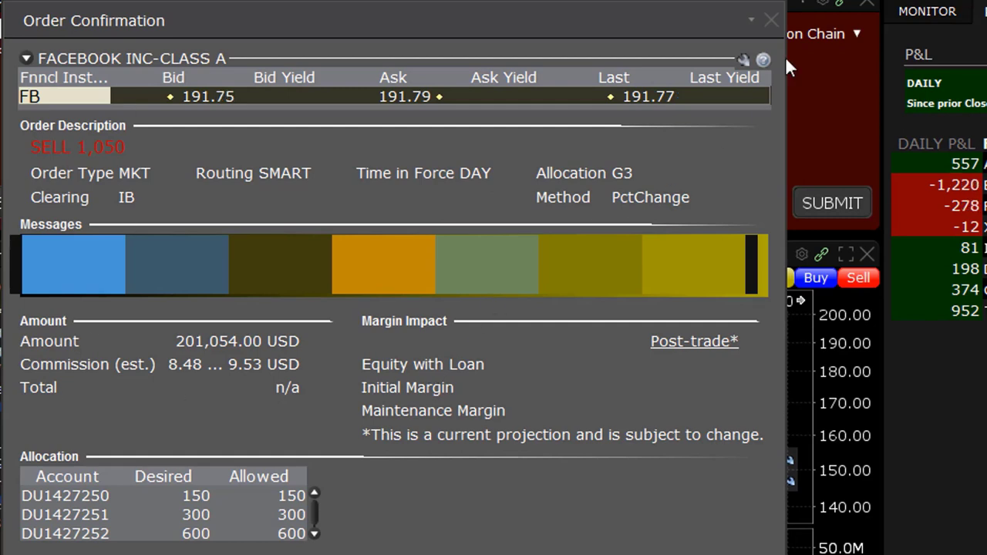
pyautogui.click(773, 21)
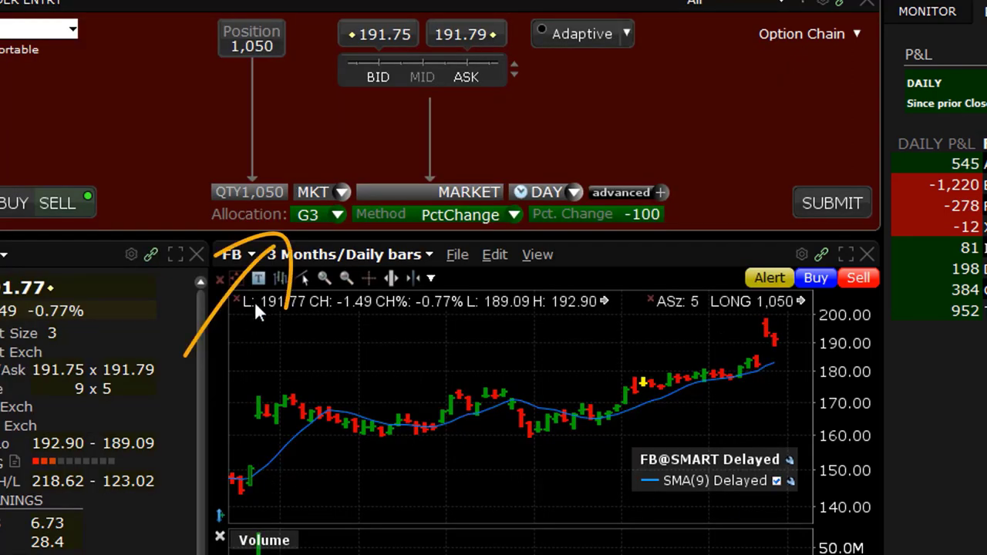
# Switch the FB sell order's allocation to the All group and look through the allocation methods offered for it
pyautogui.click(338, 216)
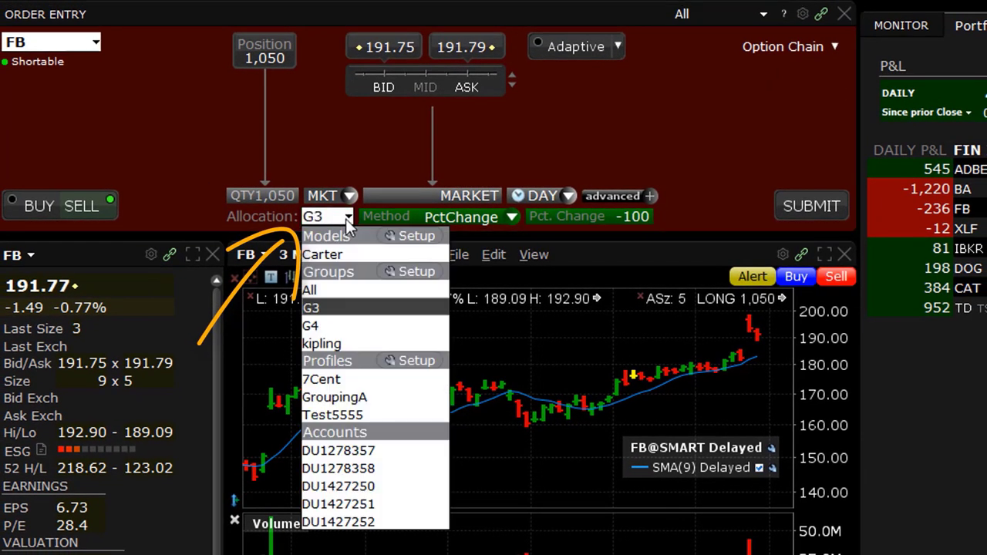
pyautogui.click(347, 290)
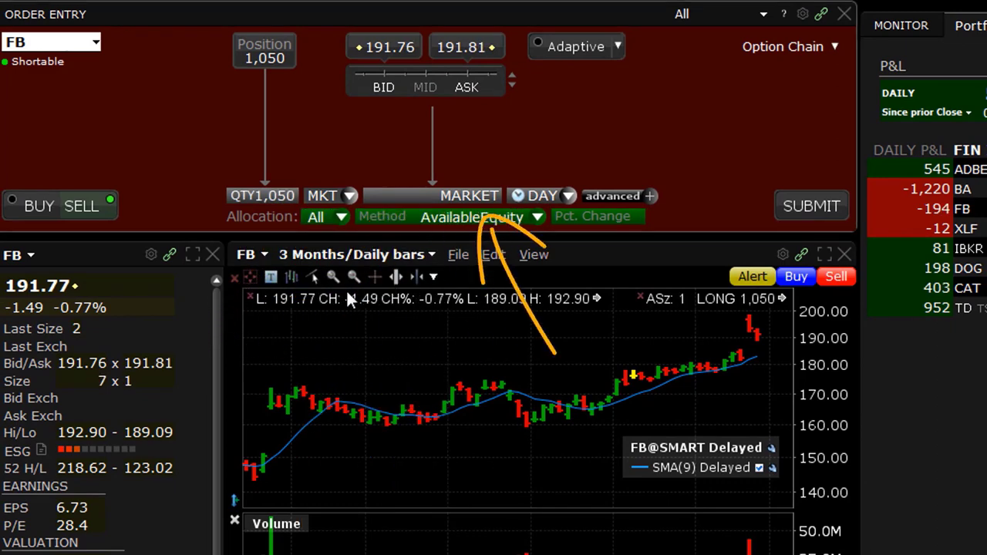
pyautogui.click(539, 219)
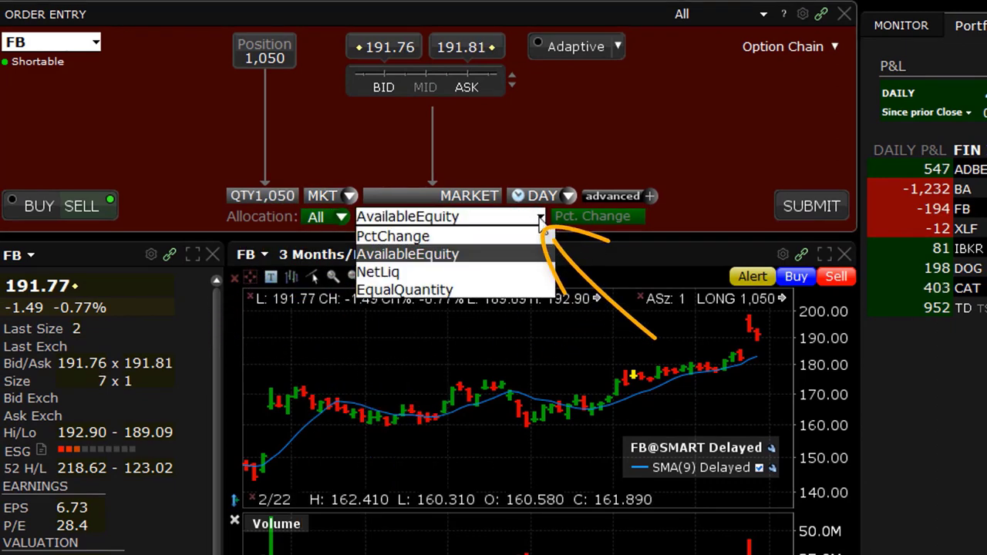
pyautogui.click(541, 219)
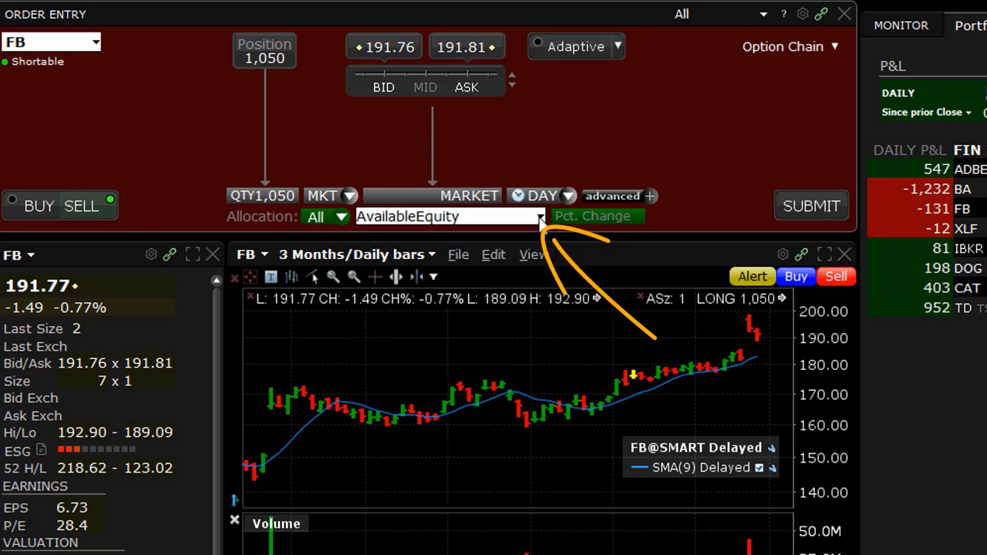
# Allocate the FB sell order to a single client account, the last one listed under Accounts
pyautogui.click(344, 217)
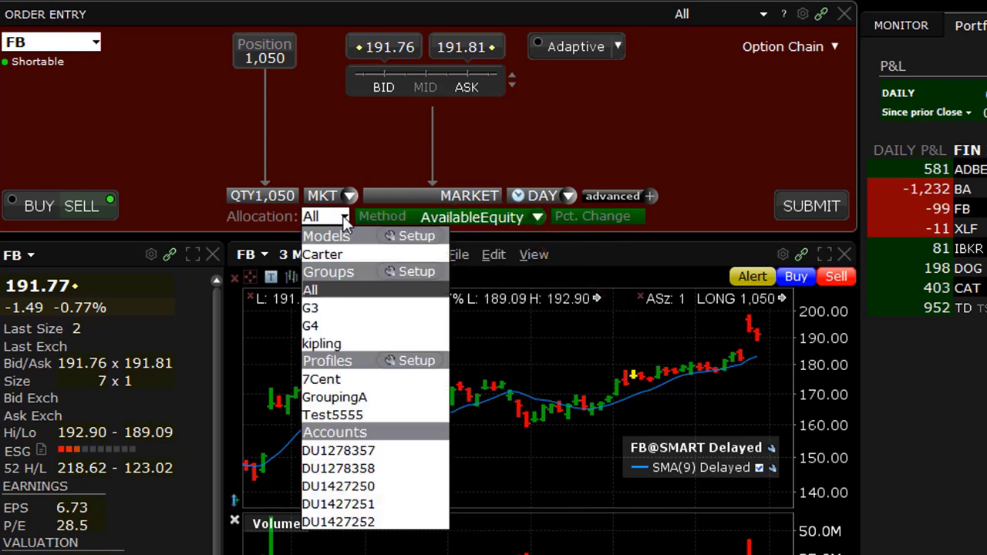
pyautogui.click(404, 525)
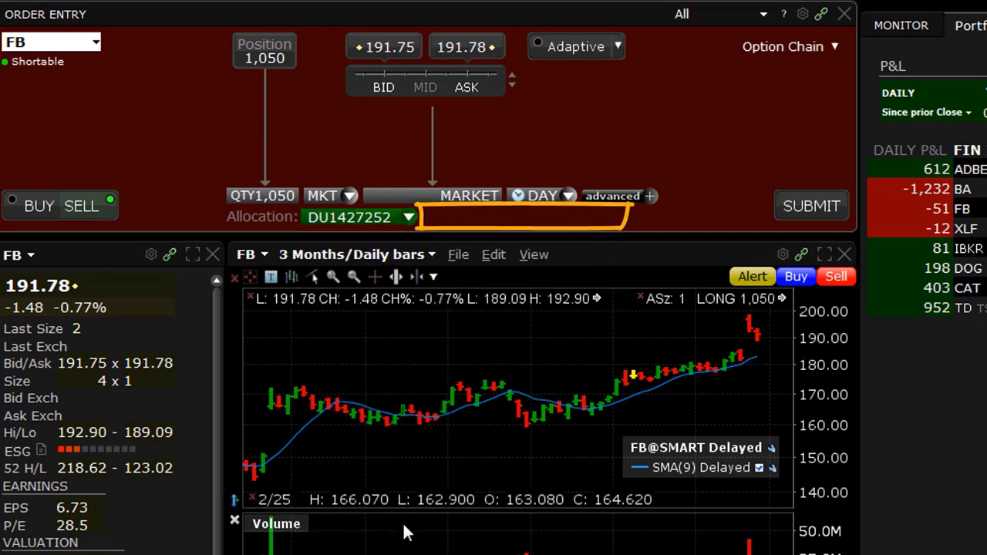